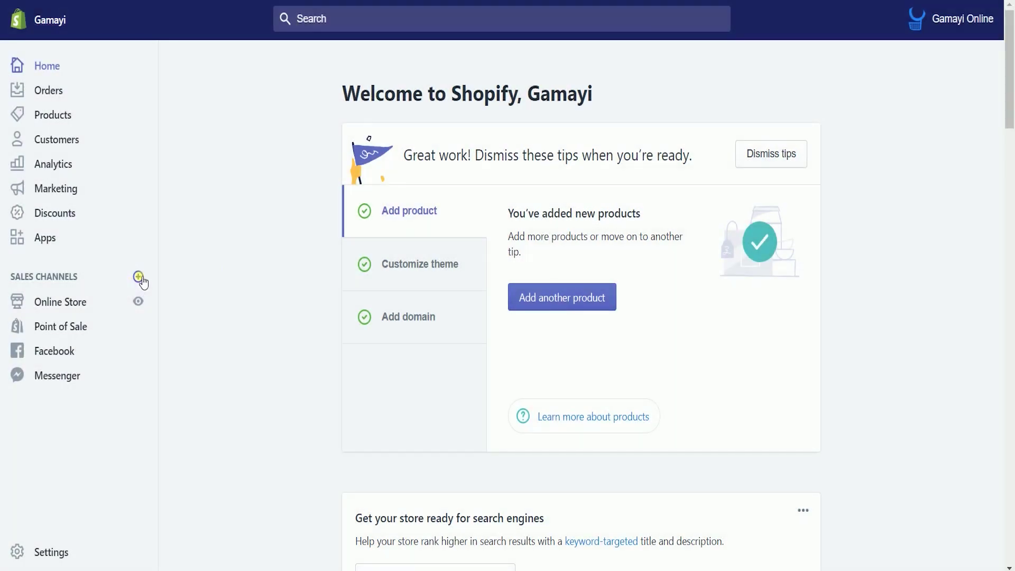
Add the Buy Button sales channel to the store and open its 'Sell your products anywhere' page
{"action": "left_click", "coordinate": [138, 277]}
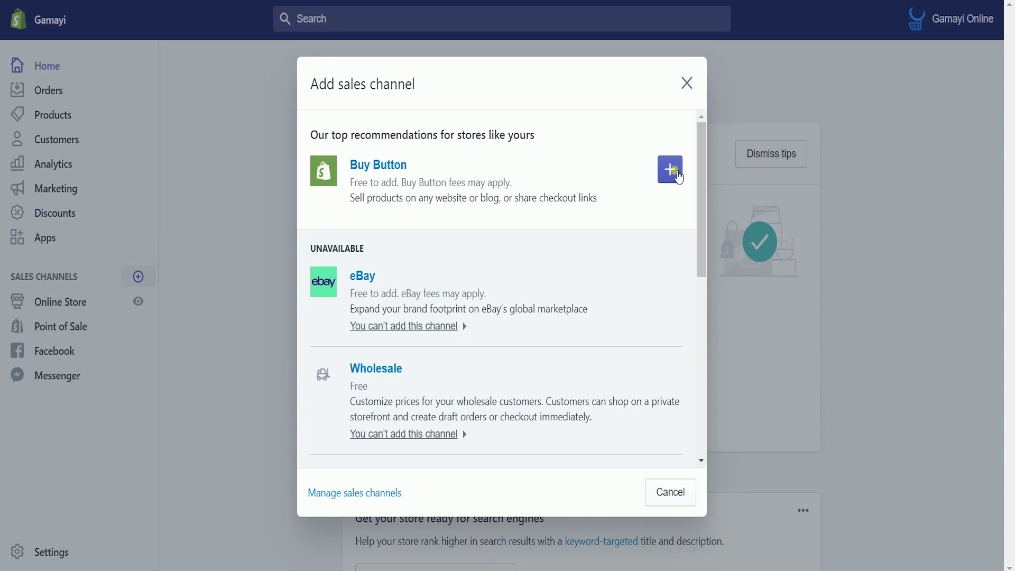
{"action": "left_click", "coordinate": [671, 169]}
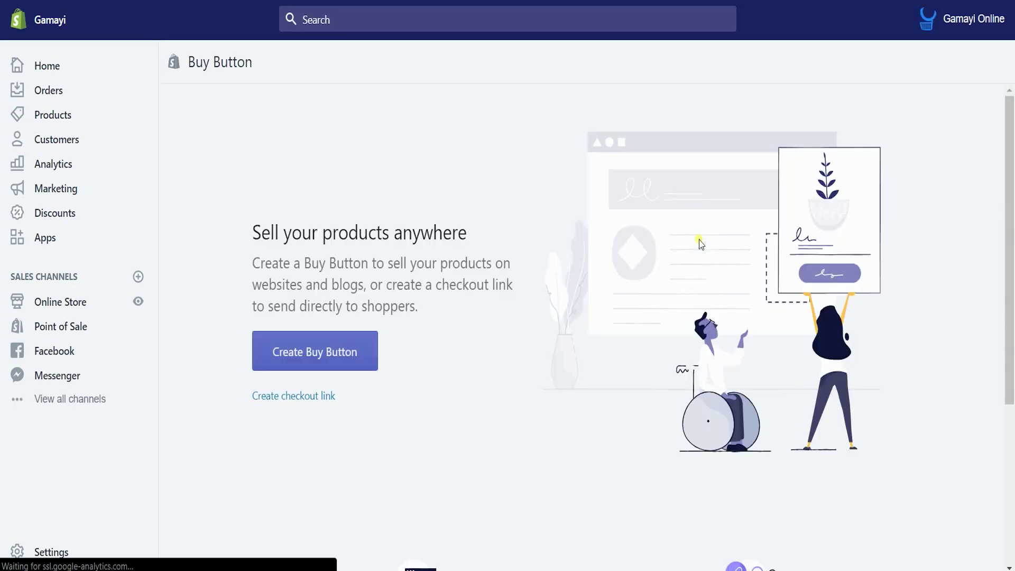
{"action": "left_click", "coordinate": [500, 388]}
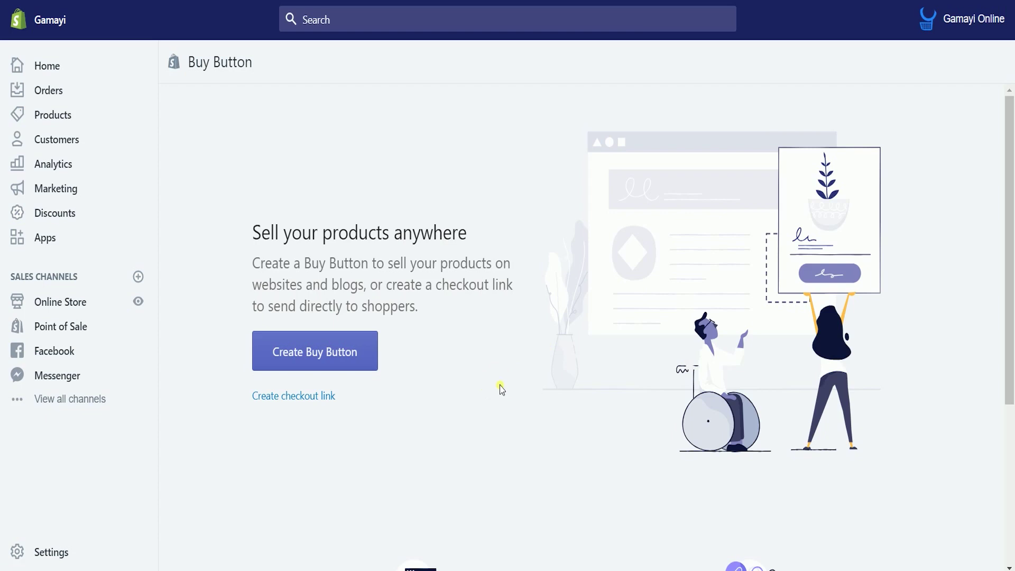
Create a Buy Button for the AutoCare High Quality Car Wax Polishing Paste product
{"action": "left_click", "coordinate": [329, 353]}
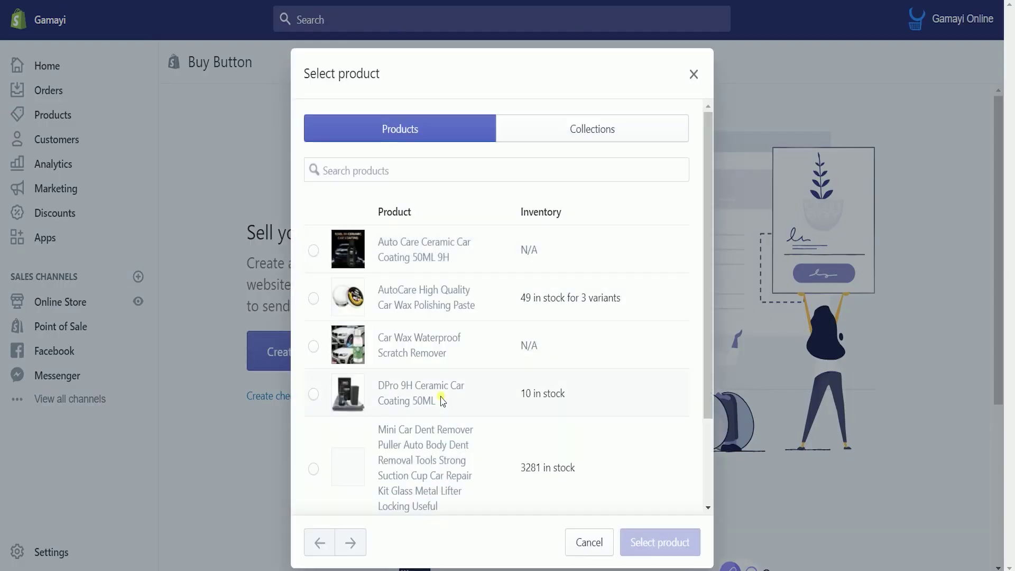
{"action": "left_click", "coordinate": [314, 298]}
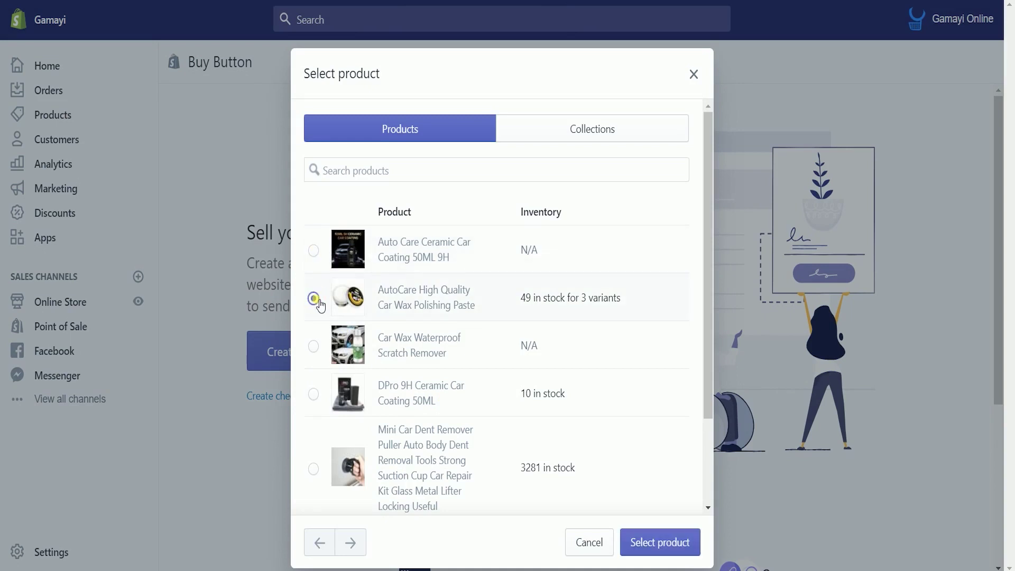
{"action": "left_click", "coordinate": [660, 543]}
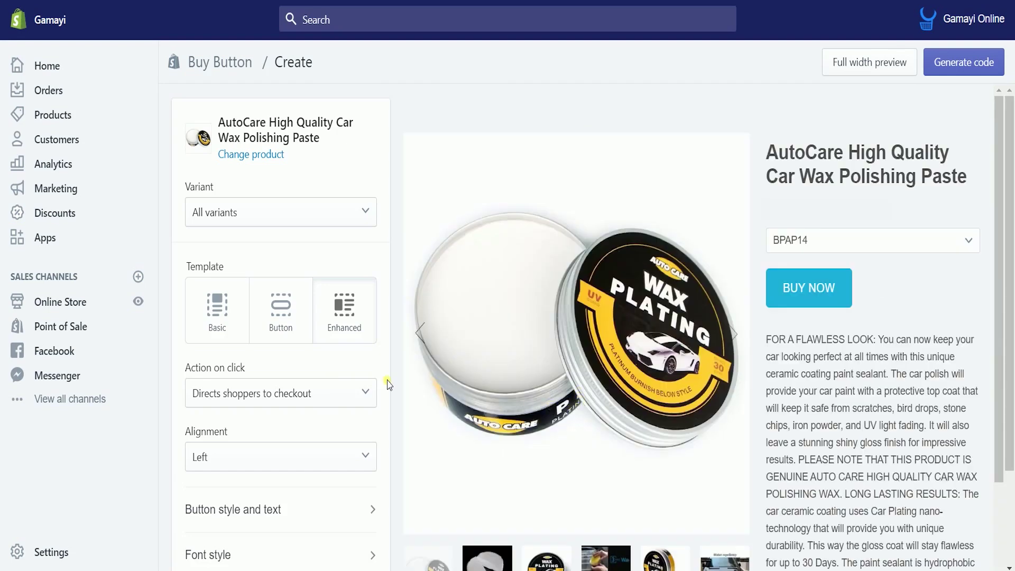
Keep all variants, compare Basic and Button templates, and settle on Enhanced with direct checkout
{"action": "left_click", "coordinate": [294, 217]}
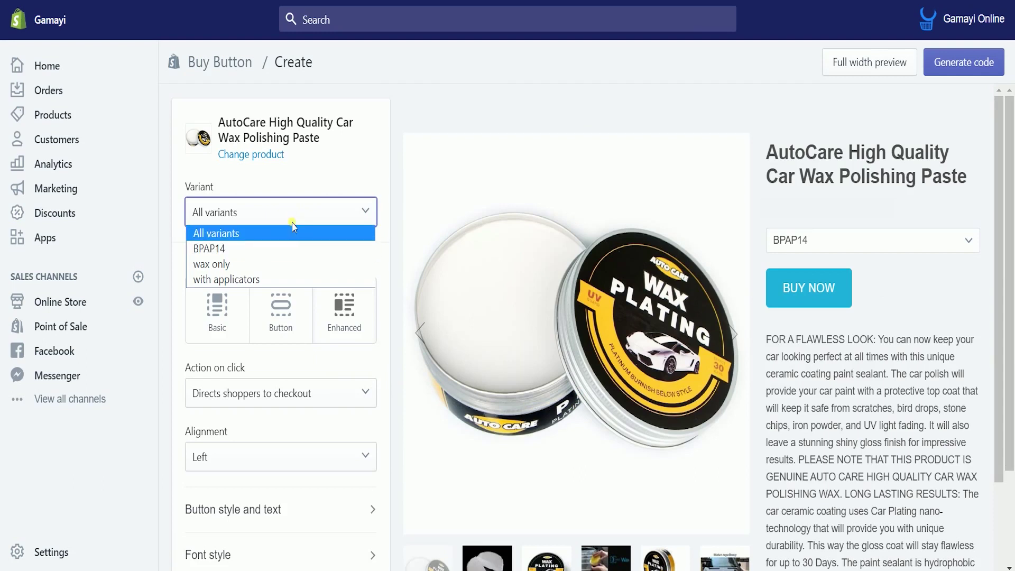
{"action": "left_click", "coordinate": [317, 185]}
{"action": "left_click", "coordinate": [229, 332]}
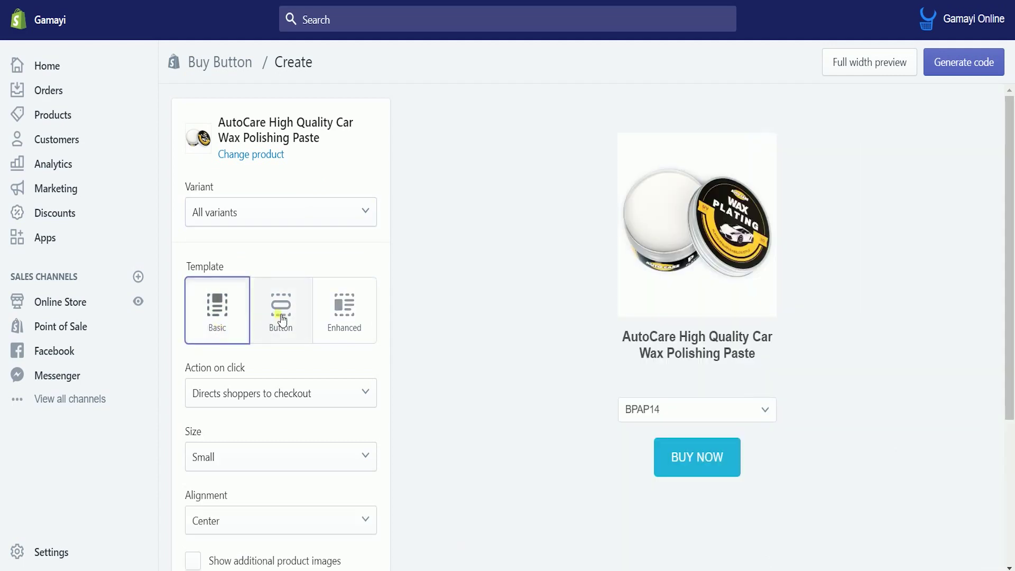
{"action": "left_click", "coordinate": [282, 319]}
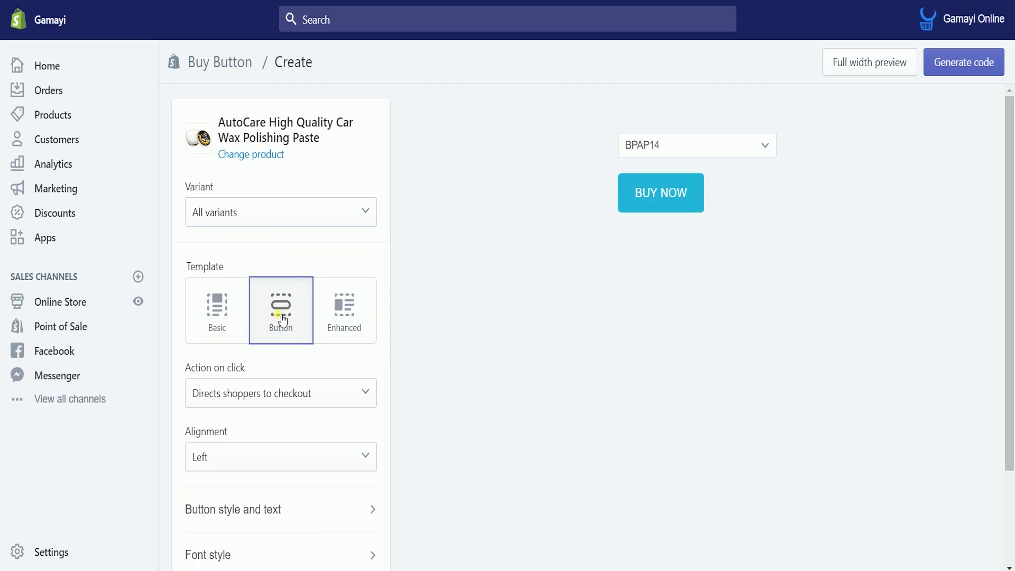
{"action": "left_click", "coordinate": [348, 326]}
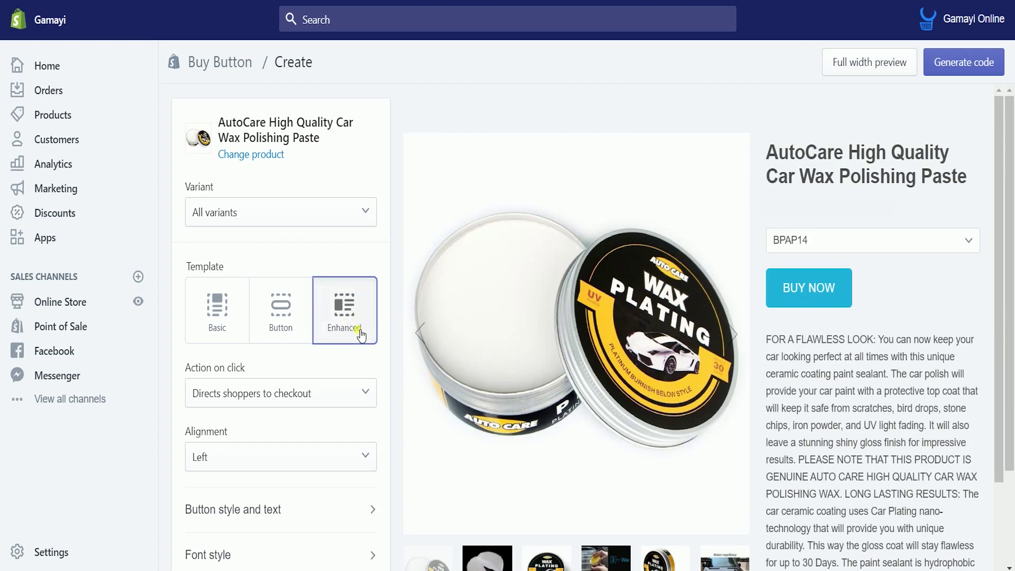
{"action": "left_click", "coordinate": [359, 397]}
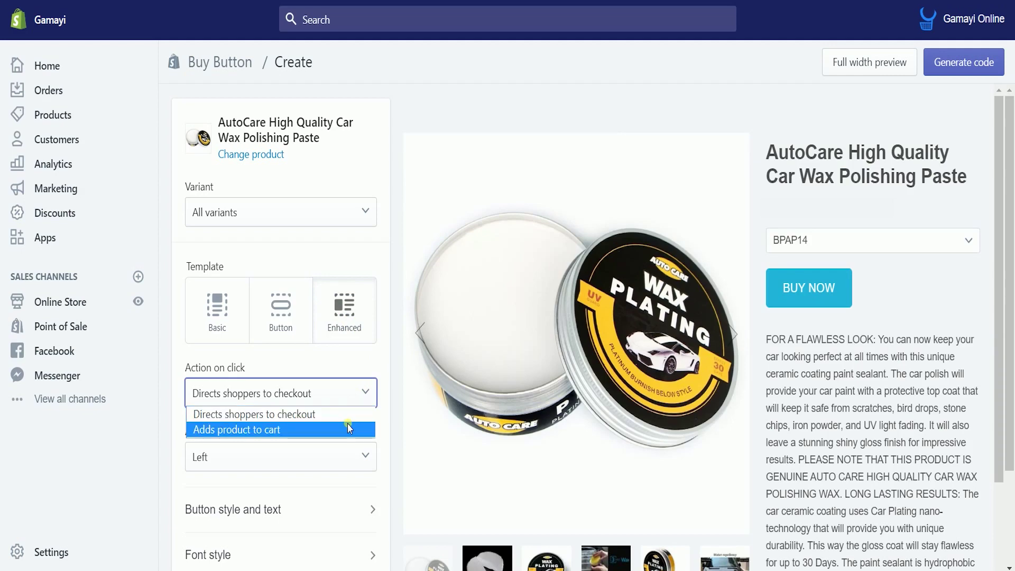
{"action": "left_click", "coordinate": [312, 414]}
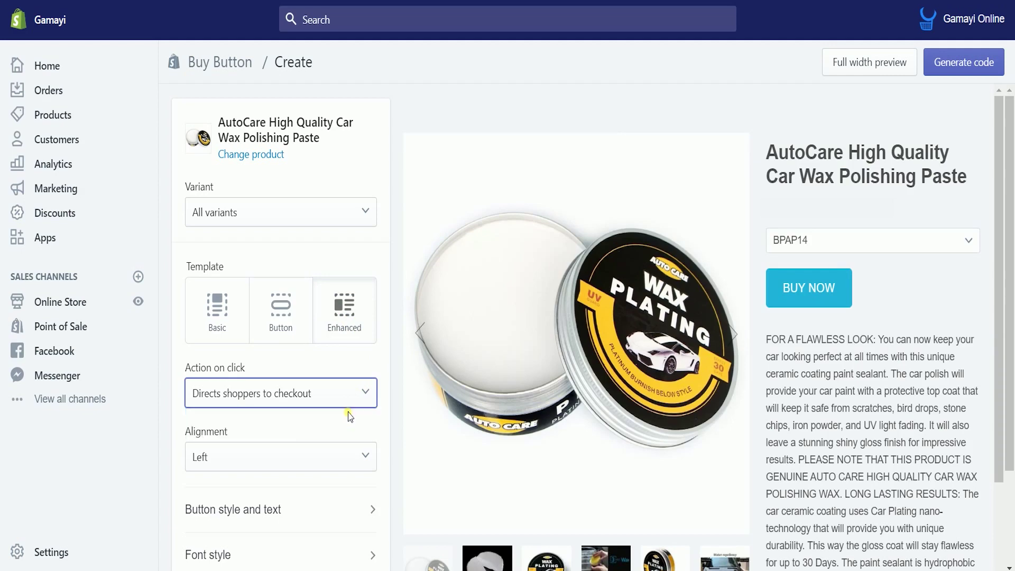
Review the Button style and Font style settings, then show the full-width preview
{"action": "left_click", "coordinate": [304, 507]}
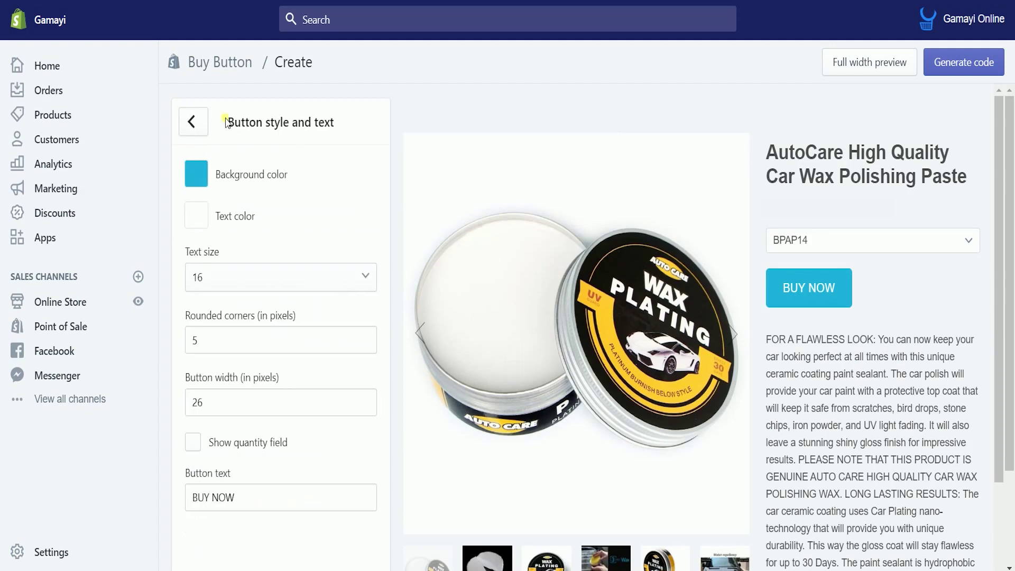
{"action": "left_click", "coordinate": [192, 122]}
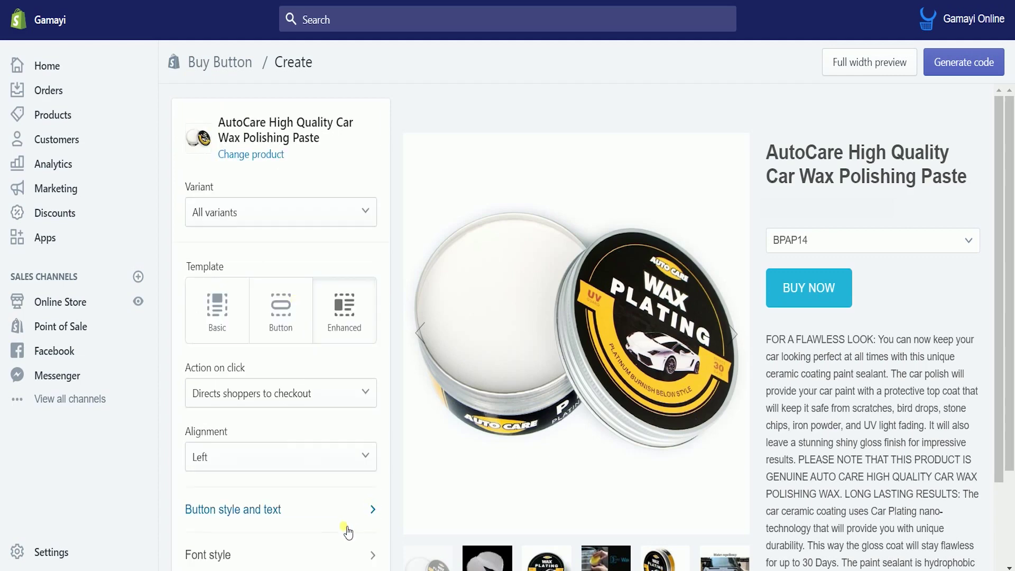
{"action": "left_click", "coordinate": [343, 548]}
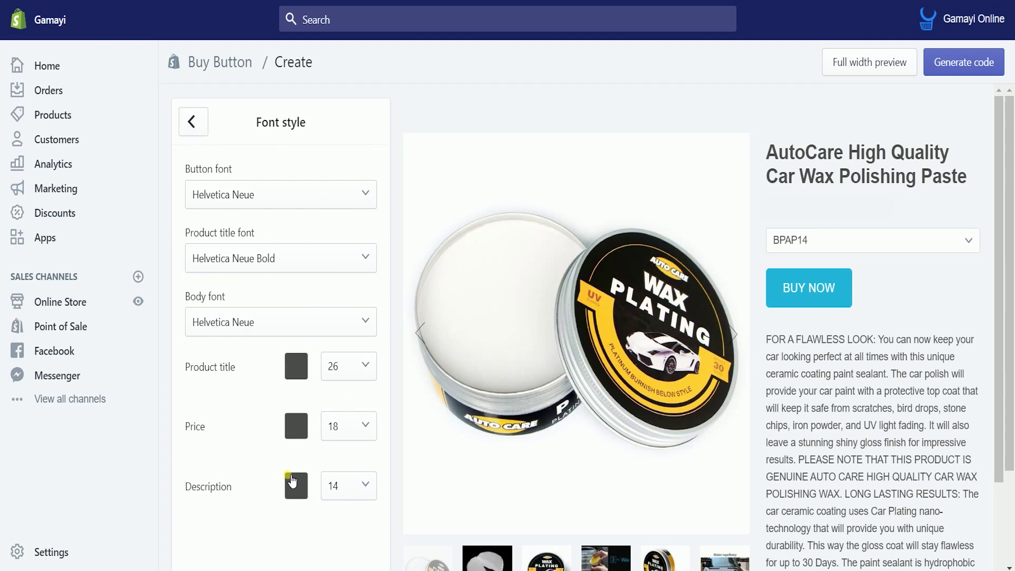
{"action": "left_click", "coordinate": [192, 122]}
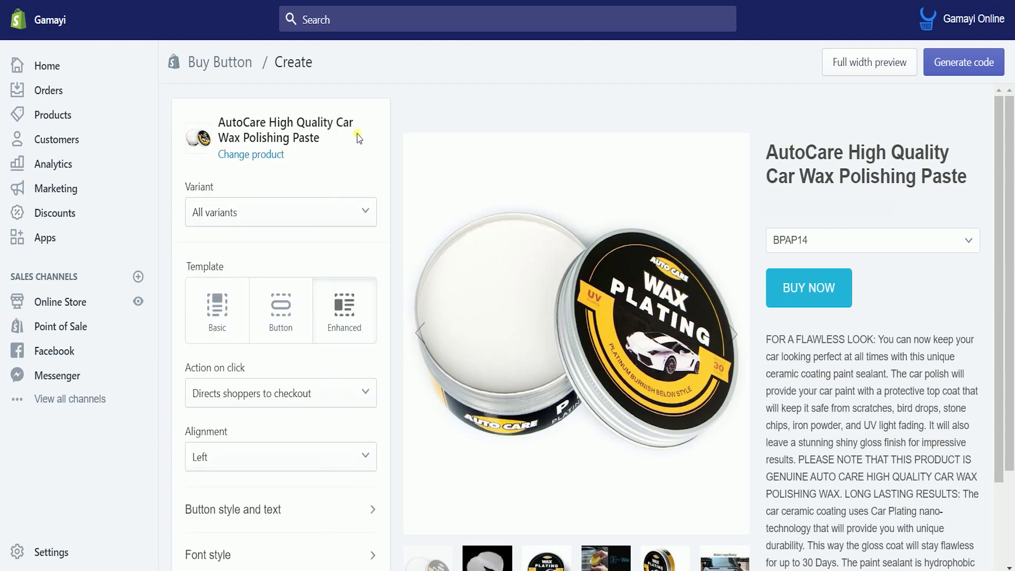
{"action": "left_click", "coordinate": [884, 68]}
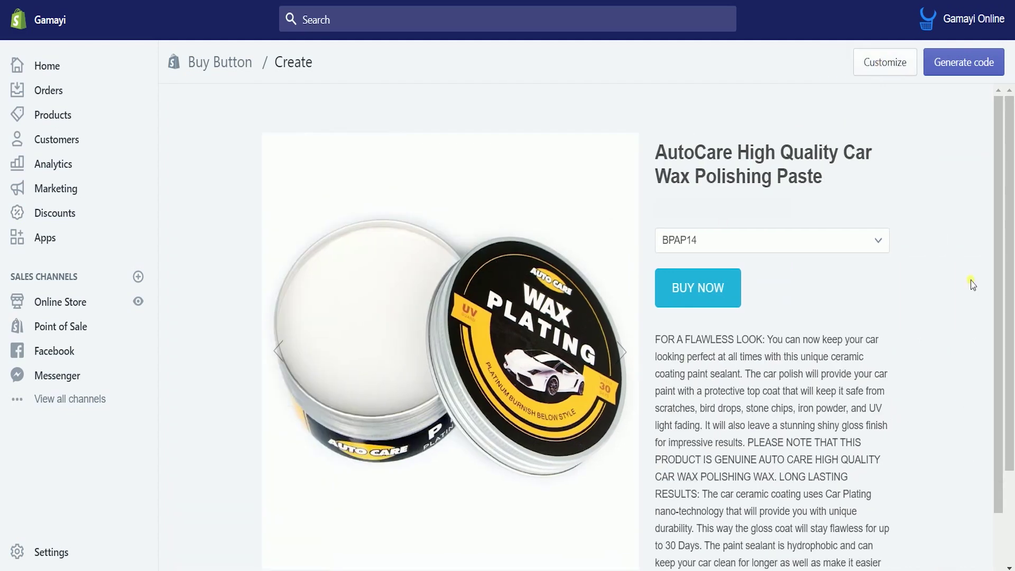
Generate the Buy Button embed code, copy it to the clipboard, and close the dialog
{"action": "left_click", "coordinate": [960, 66]}
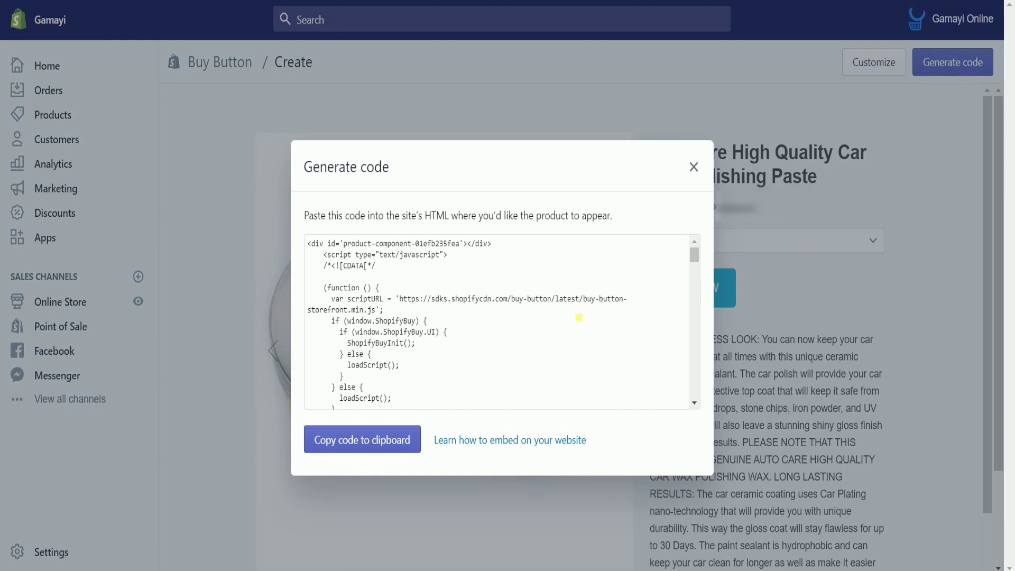
{"action": "left_click", "coordinate": [377, 440]}
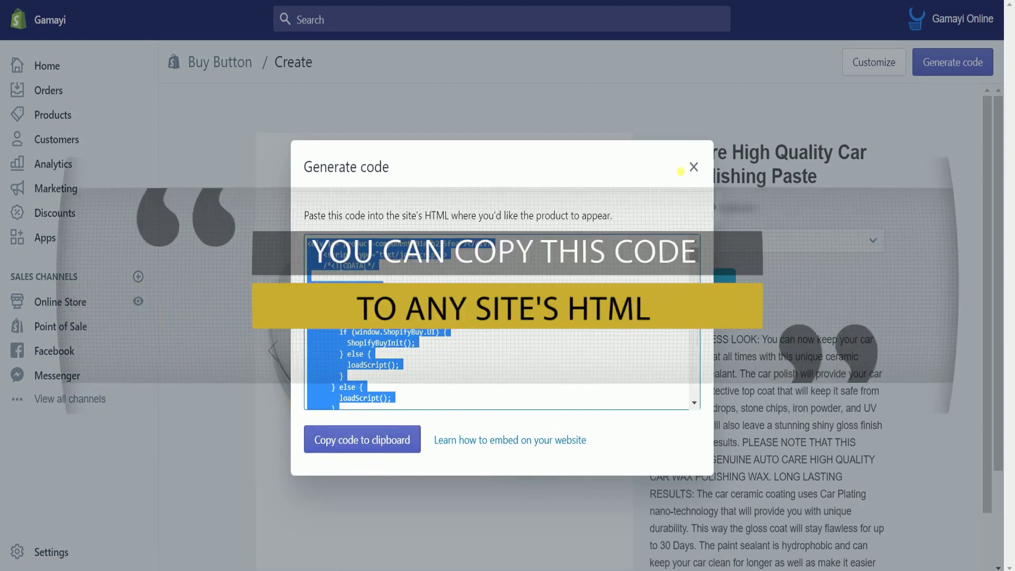
{"action": "left_click", "coordinate": [694, 166]}
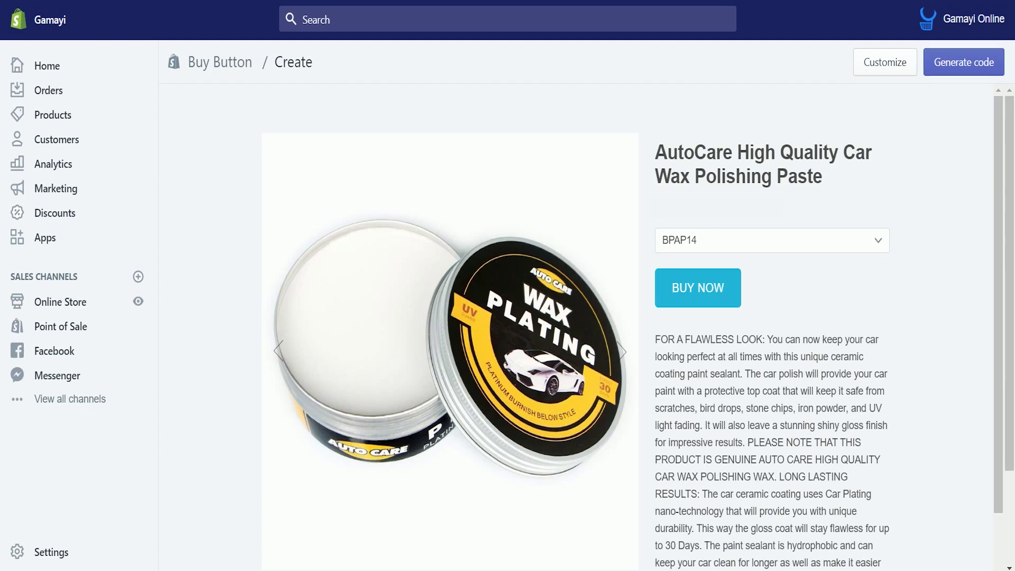
Go to Online Store > Blog posts
{"action": "left_click", "coordinate": [60, 300]}
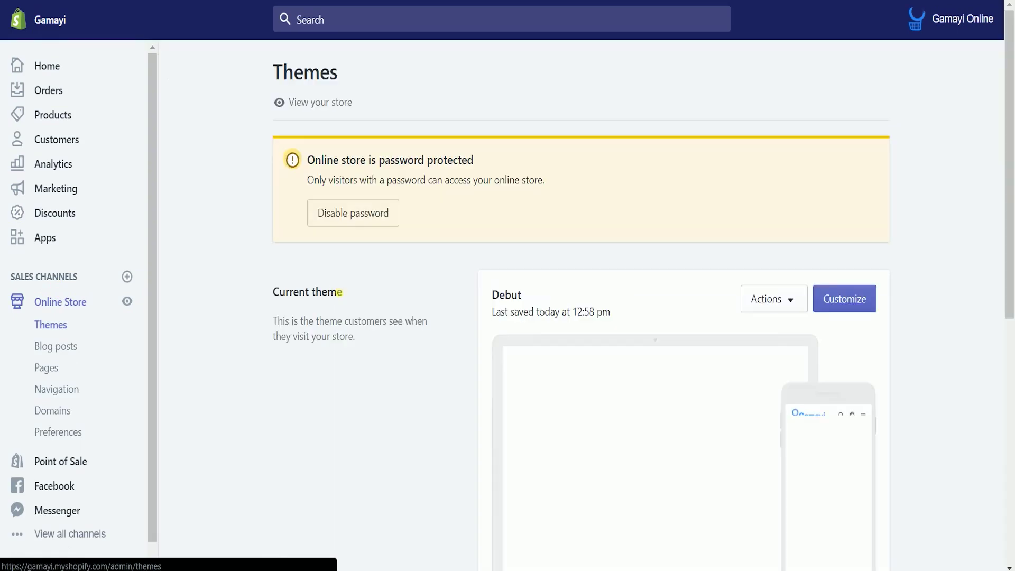
{"action": "left_click", "coordinate": [76, 348]}
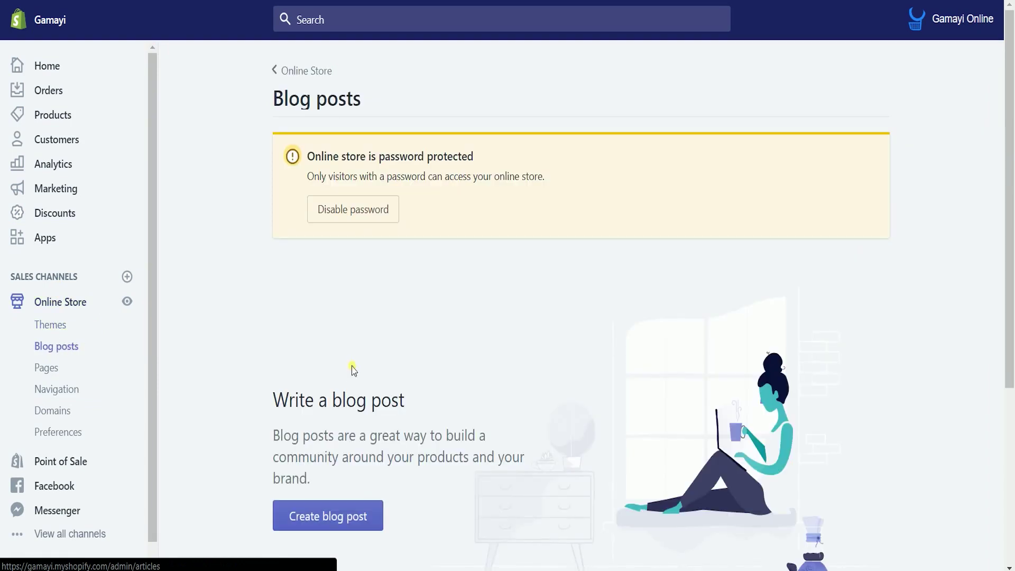
Start a new blog post titled 'AutoCare High Quality Car Wax Polishing Paste'
{"action": "left_click", "coordinate": [348, 527]}
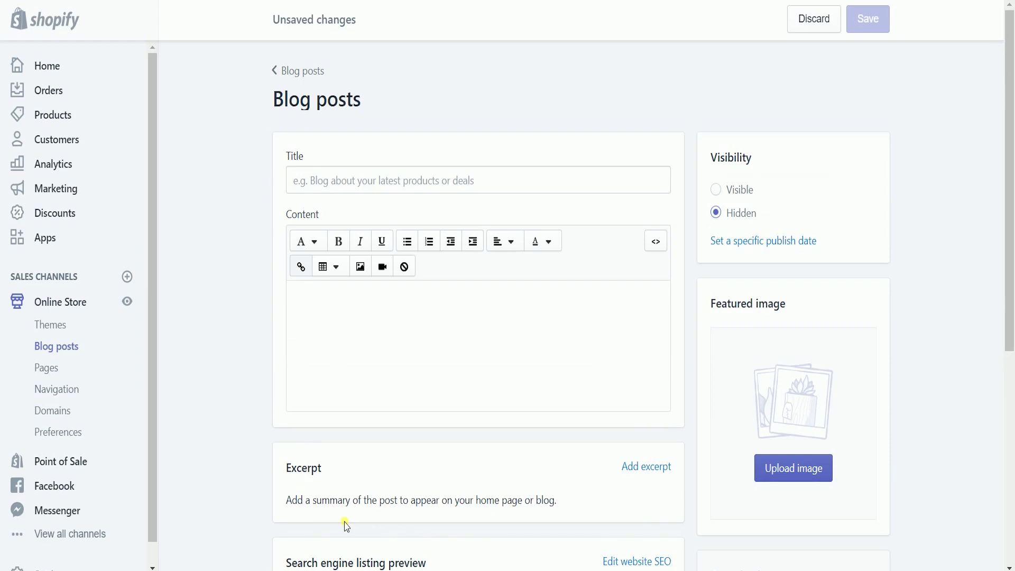
{"action": "left_click", "coordinate": [500, 179]}
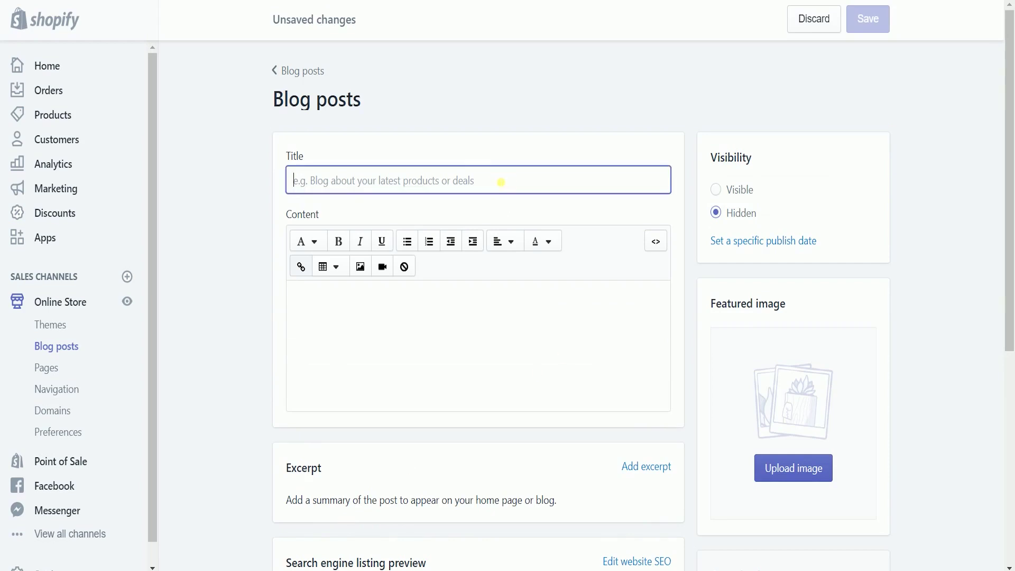
{"action": "key", "text": "ctrl+v"}
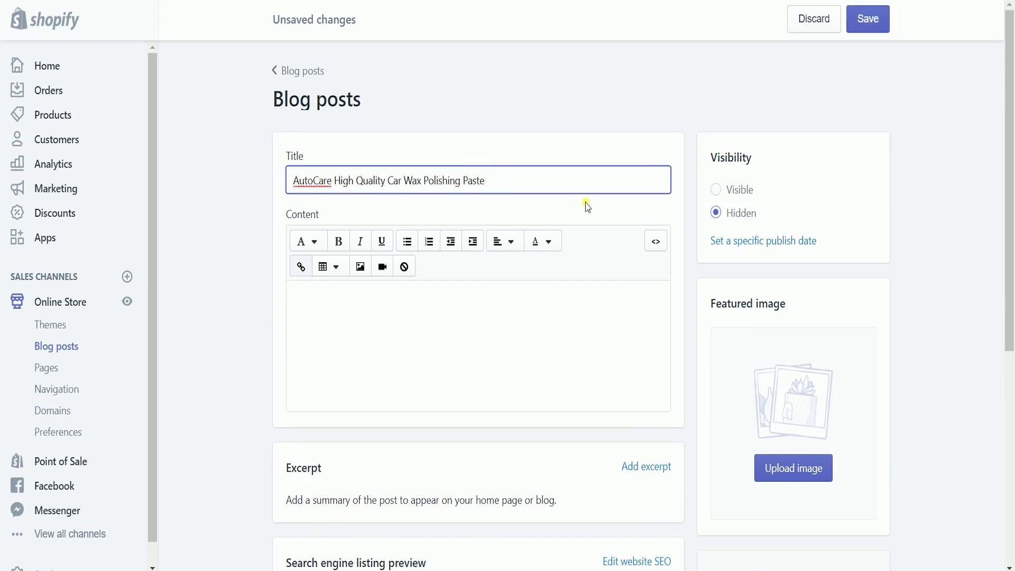
Paste the embed code as HTML content, schedule visibility for 2019-04-15 8:30am, and save
{"action": "left_click", "coordinate": [664, 244]}
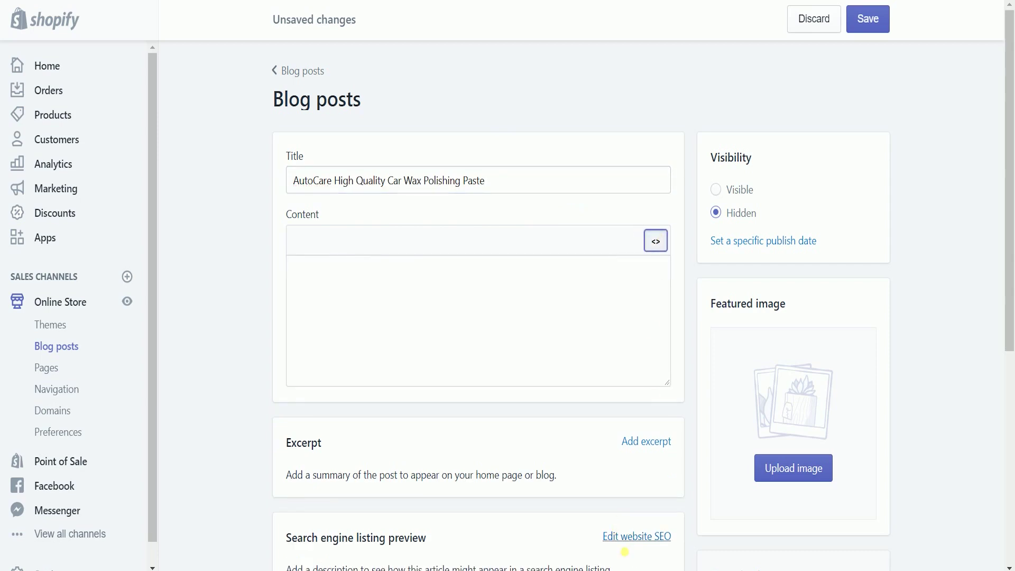
{"action": "left_click", "coordinate": [494, 301]}
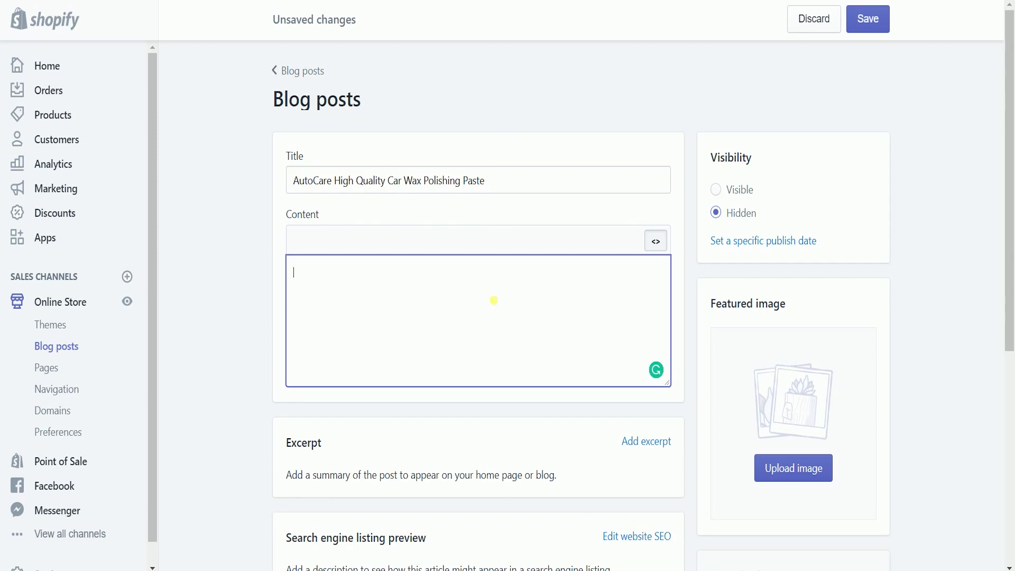
{"action": "key", "text": "ctrl+v"}
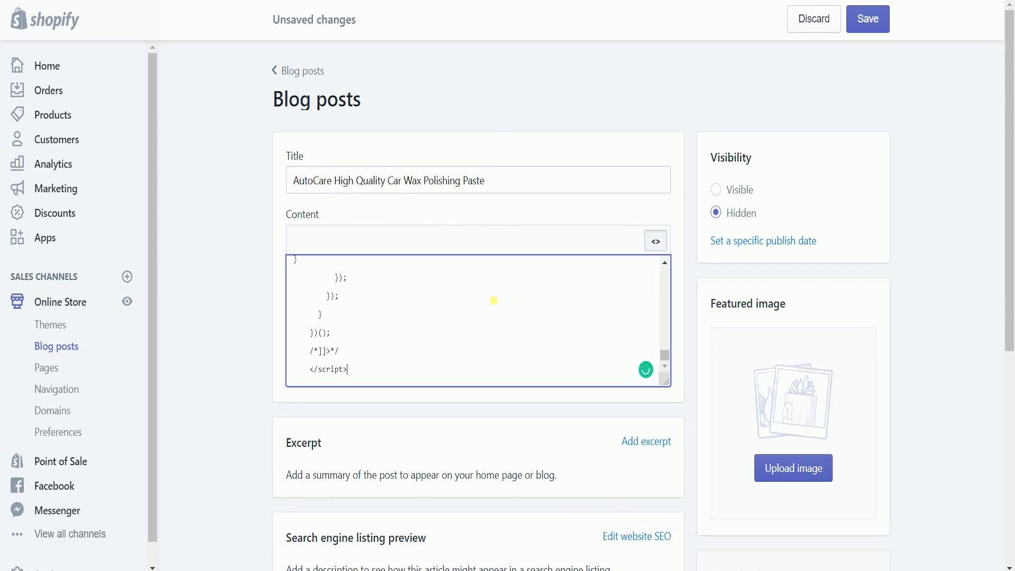
{"action": "left_click", "coordinate": [718, 193]}
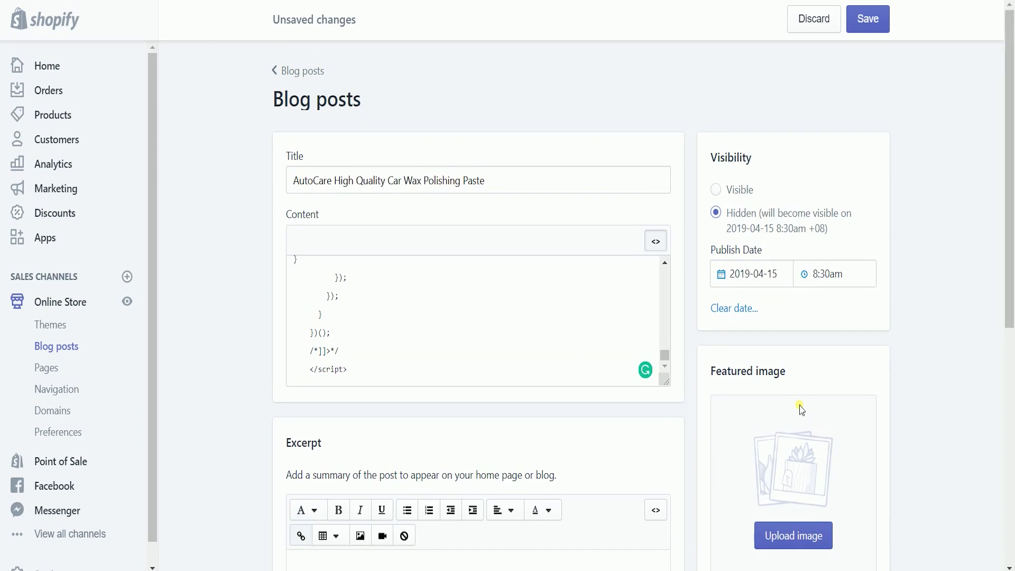
{"action": "left_click", "coordinate": [870, 20]}
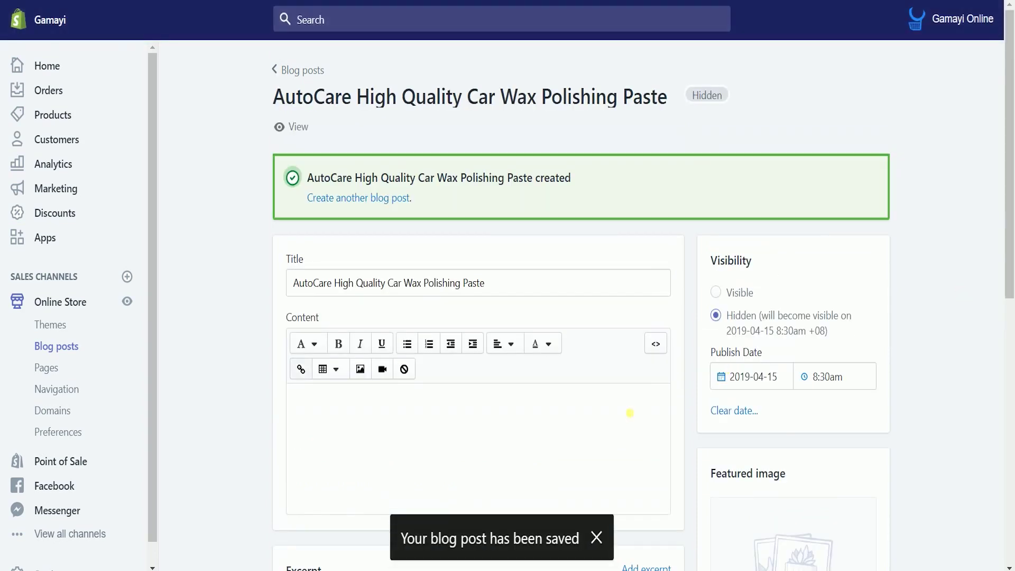
Dismiss the saved notice and view the new post on the storefront
{"action": "left_click_drag", "start_coordinate": [556, 548], "coordinate": [412, 544]}
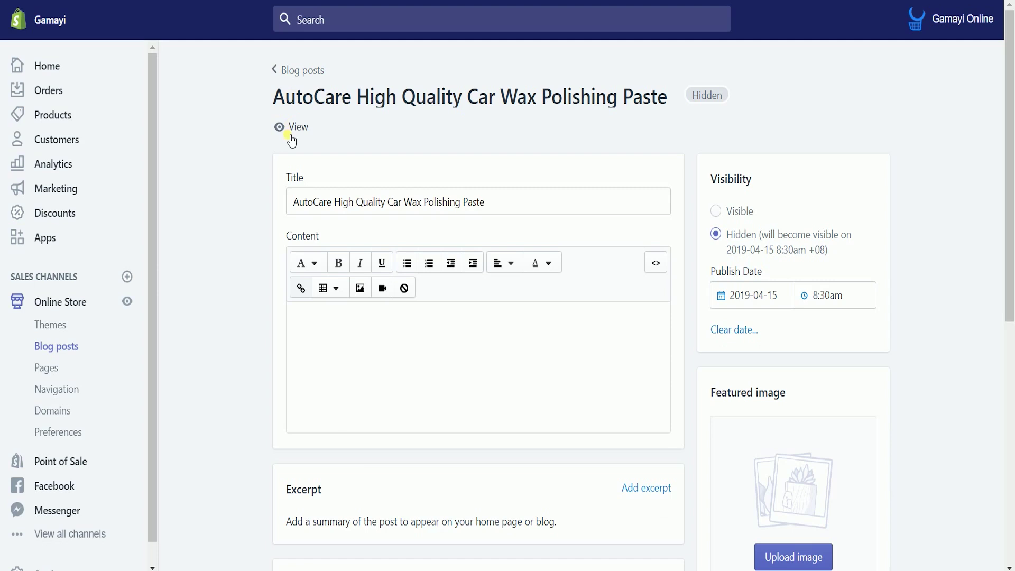
{"action": "left_click", "coordinate": [291, 137]}
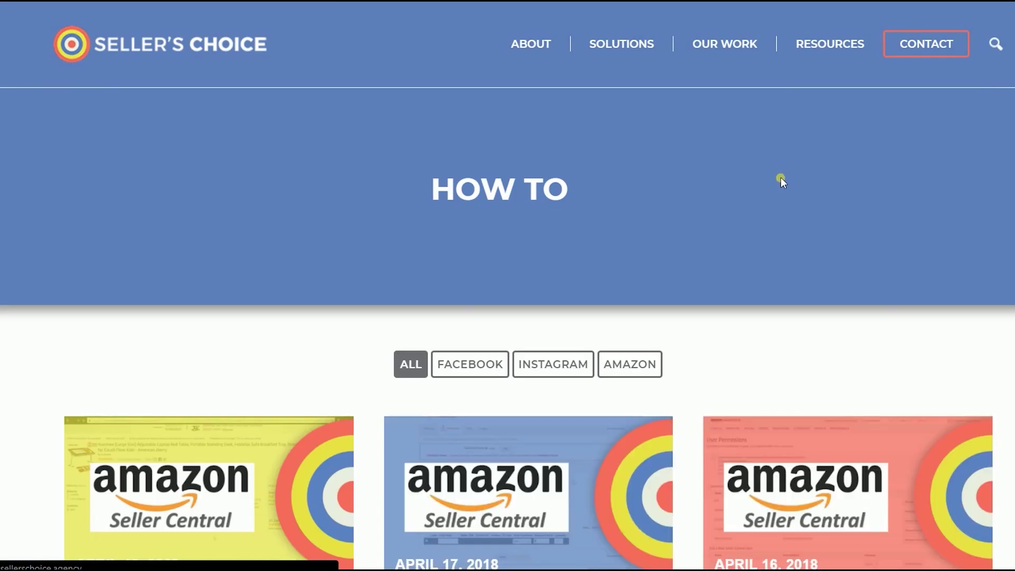
Open the WEBINARS page from the RESOURCES menu
{"action": "scroll", "coordinate": [781, 179], "scroll_direction": "down", "scroll_amount": 7}
{"action": "scroll", "coordinate": [780, 180], "scroll_direction": "up", "scroll_amount": 7}
{"action": "mouse_move", "coordinate": [872, 46]}
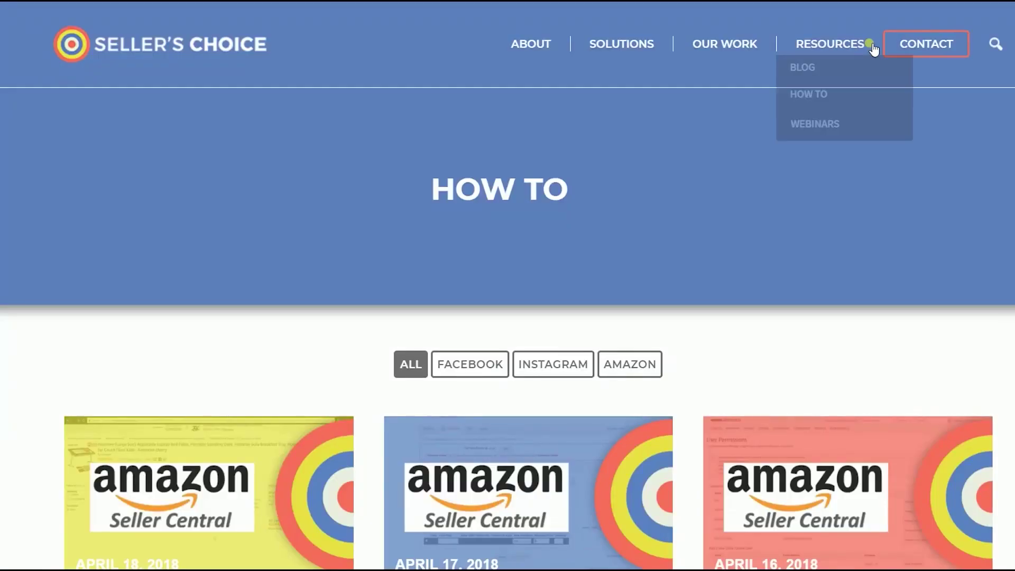
{"action": "left_click", "coordinate": [831, 144]}
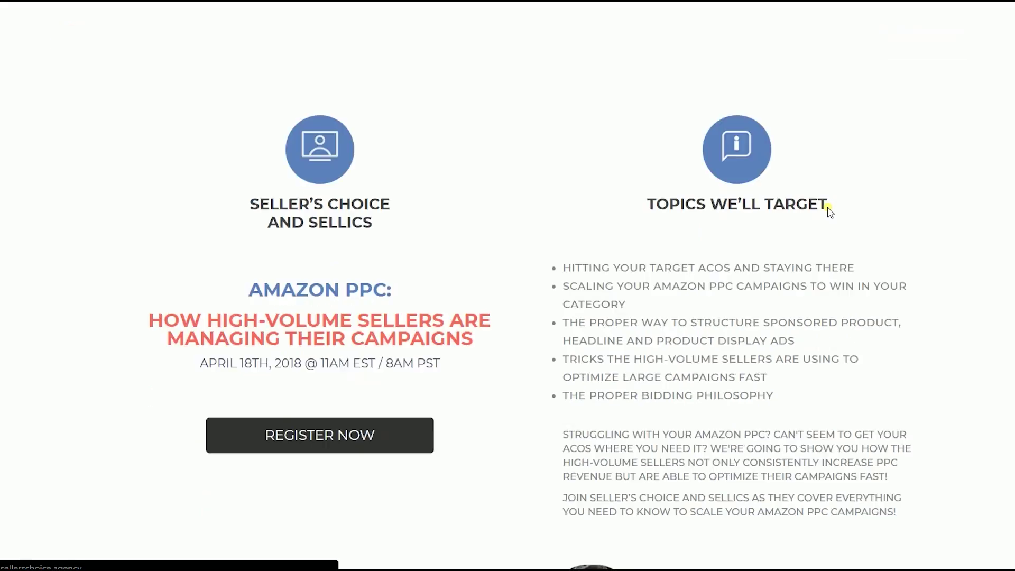
Go back to the How To page, then open the BLOG article listing
{"action": "scroll", "coordinate": [840, 212], "scroll_direction": "down", "scroll_amount": 5}
{"action": "scroll", "coordinate": [857, 159], "scroll_direction": "up", "scroll_amount": 7}
{"action": "key", "text": "alt+Left"}
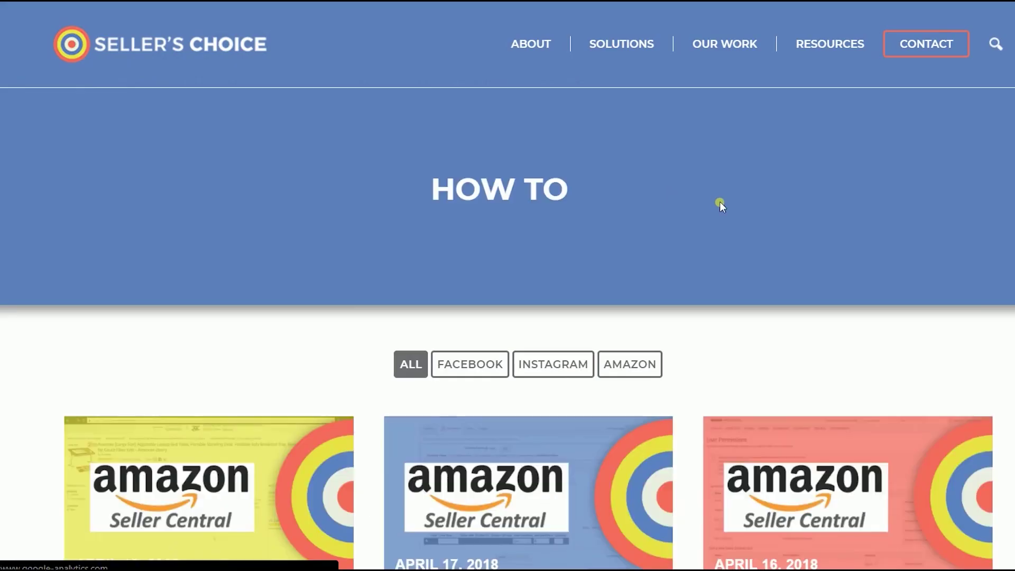
{"action": "left_click", "coordinate": [820, 74]}
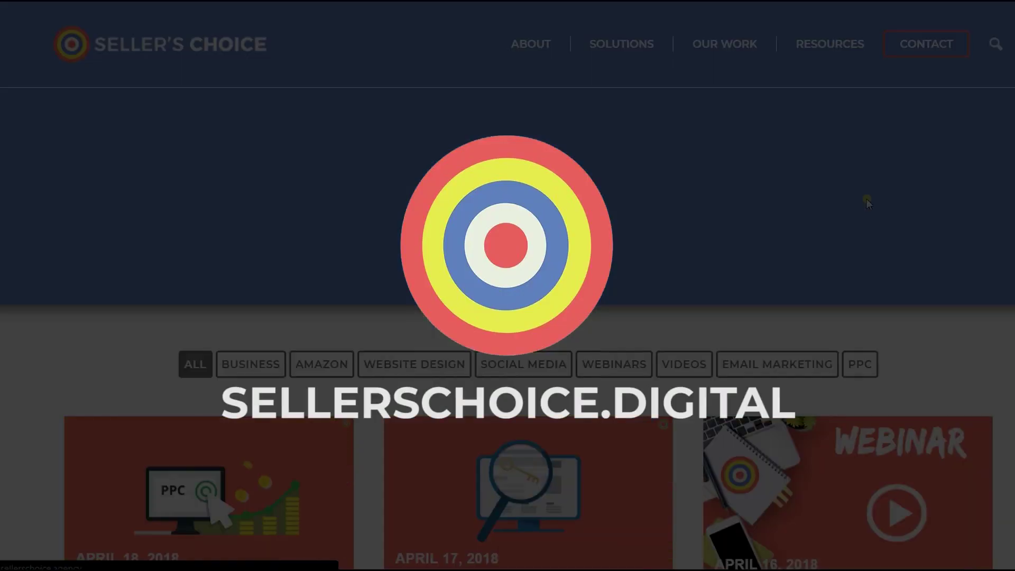
{"action": "scroll", "coordinate": [867, 202], "scroll_direction": "down", "scroll_amount": 14}
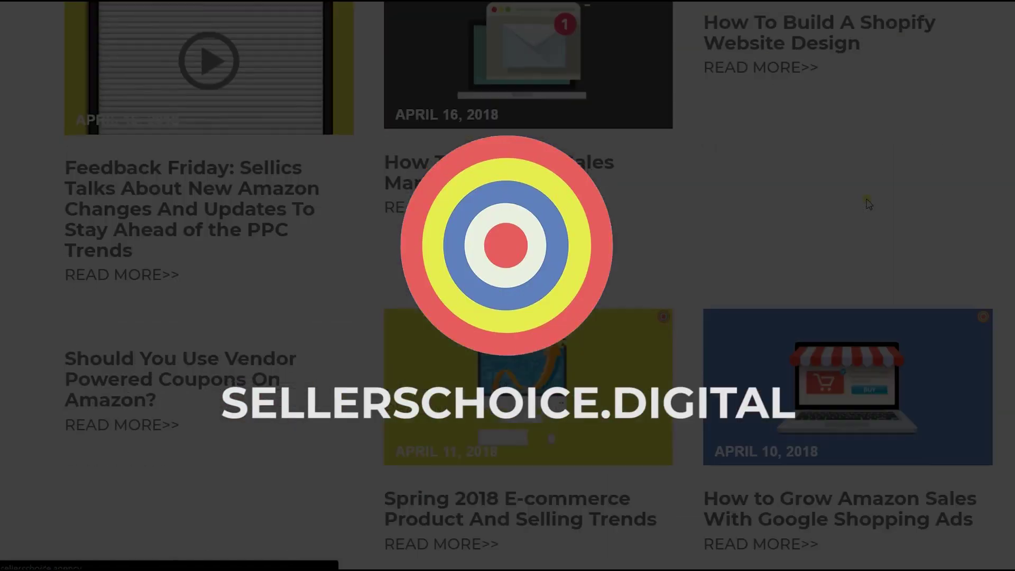
{"action": "scroll", "coordinate": [867, 202], "scroll_direction": "up", "scroll_amount": 15}
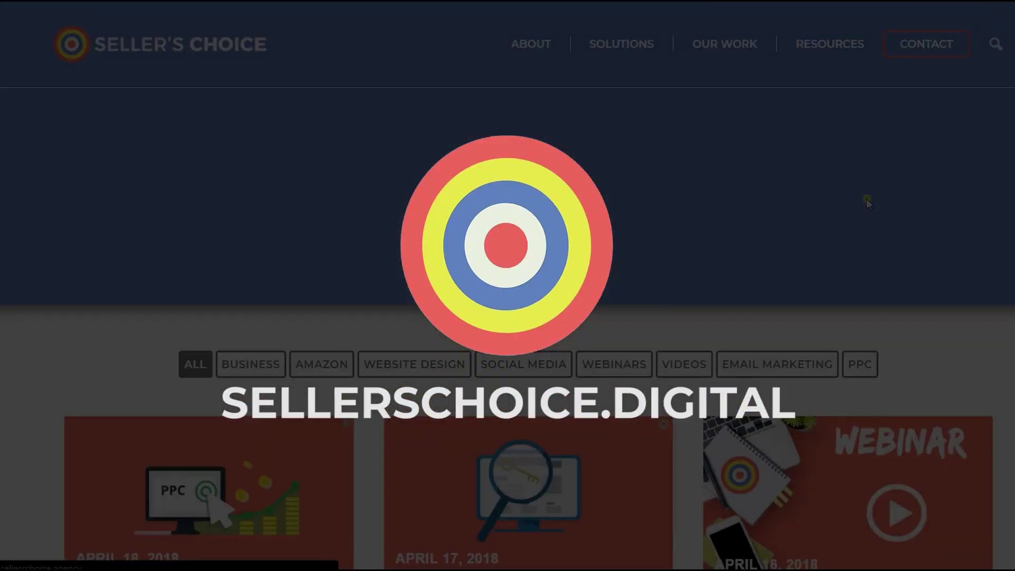